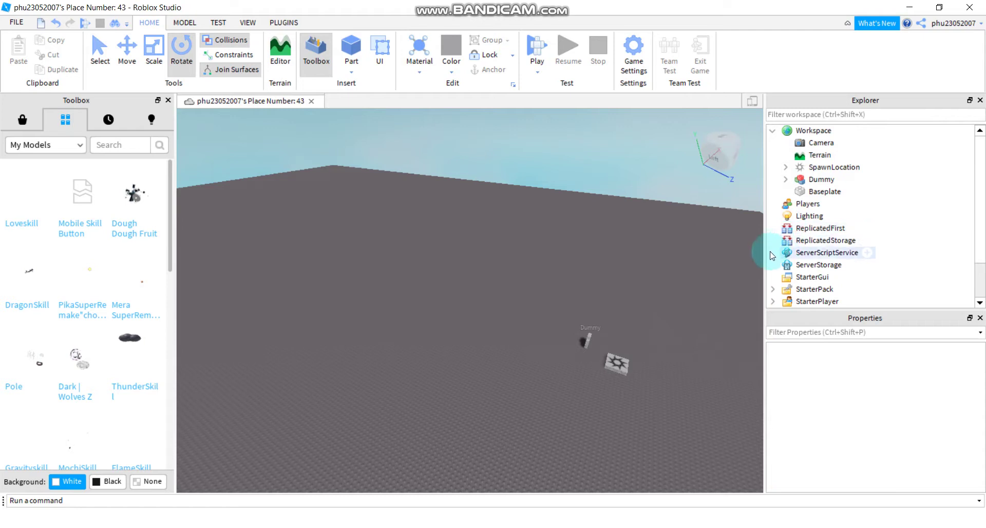
Delete the leftover objects stored inside ServerScriptService and StarterPack.
click(772, 252)
click(818, 265)
key(Delete)
click(772, 265)
scroll(814, 272, down, 1)
click(772, 228)
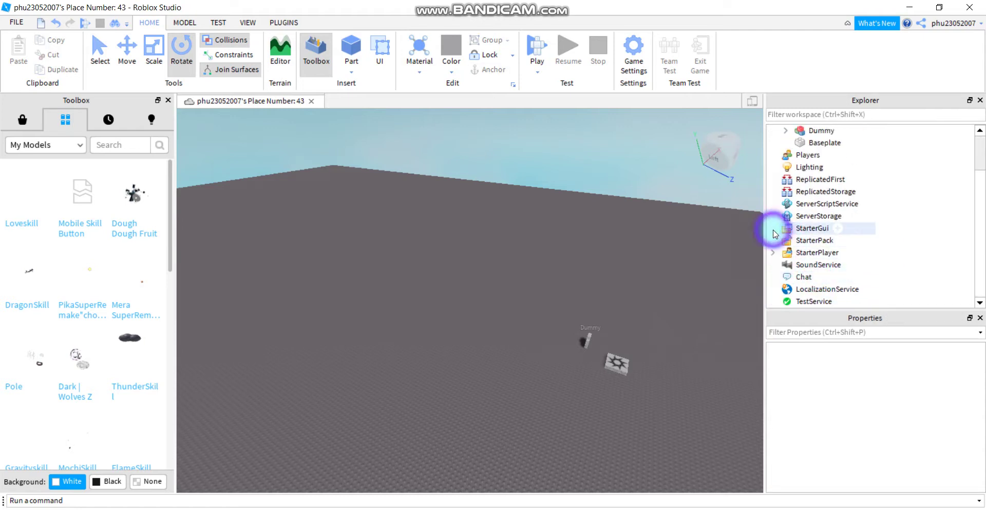
scroll(473, 220, down, 2)
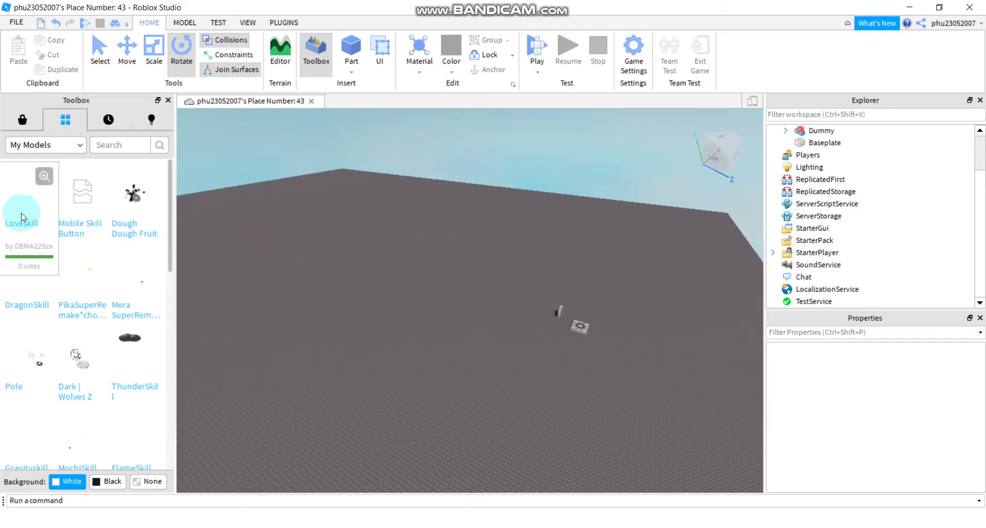
Insert the "Dark | Wolves Z" model from My Models into the workspace and focus the view on it.
scroll(58, 216, down, 2)
scroll(58, 216, up, 2)
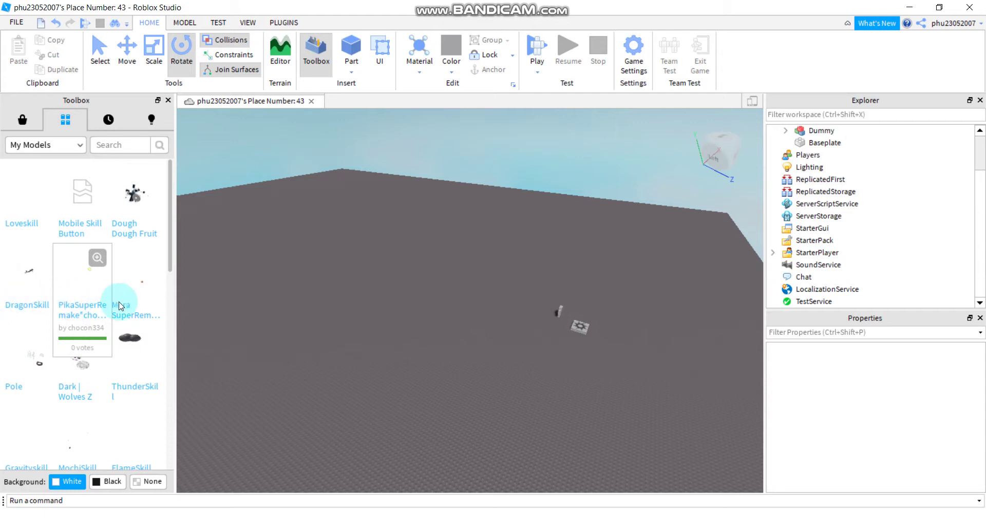
scroll(128, 293, down, 2)
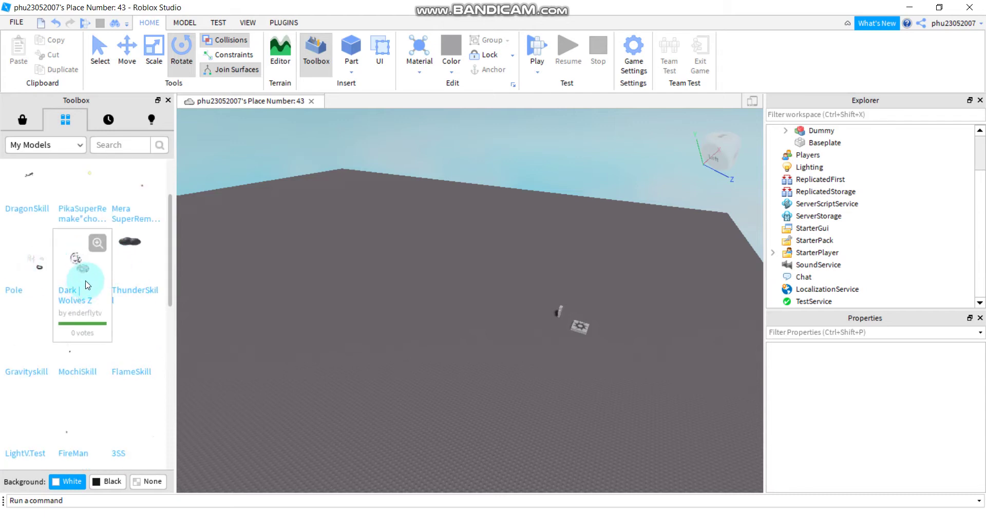
scroll(76, 326, down, 2)
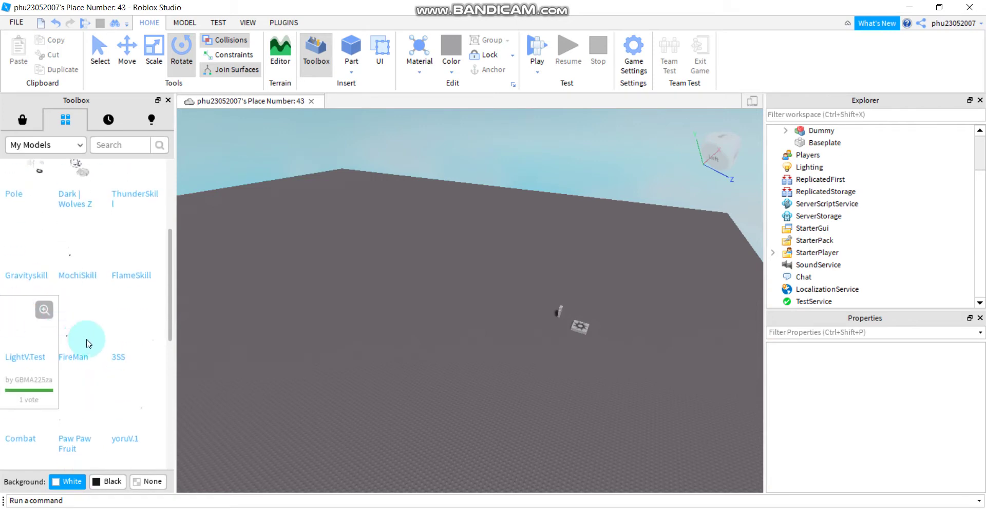
scroll(77, 326, up, 2)
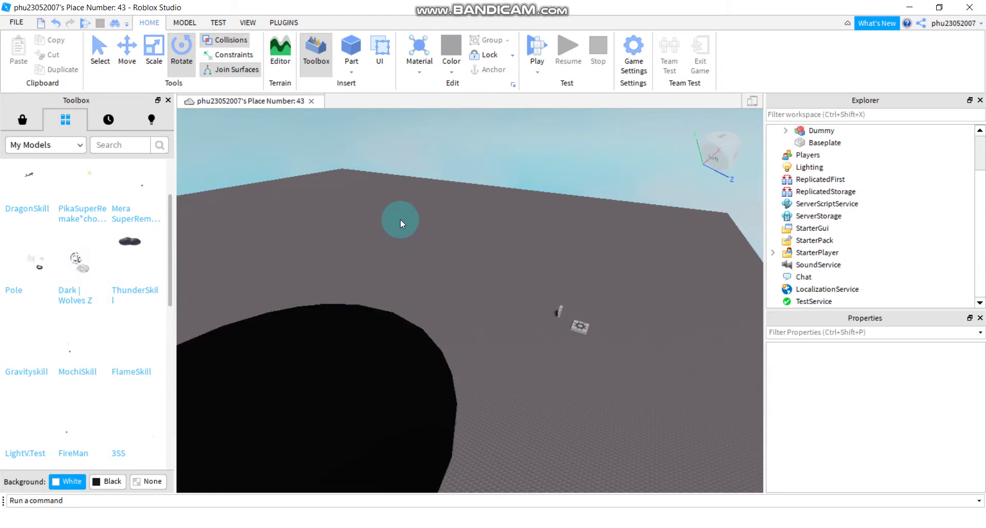
key(f)
right_drag(331, 287, 535, 250)
scroll(484, 289, up, 4)
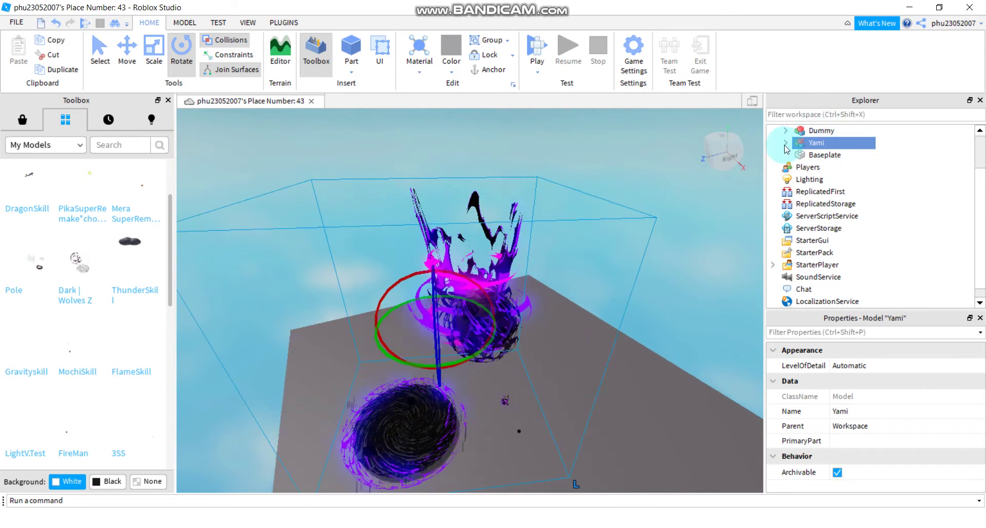
Move the ReplicatedStorage group out of the Yami model into the ReplicatedStorage service and ungroup it there.
click(784, 143)
drag(832, 154, 828, 229)
right_click(825, 228)
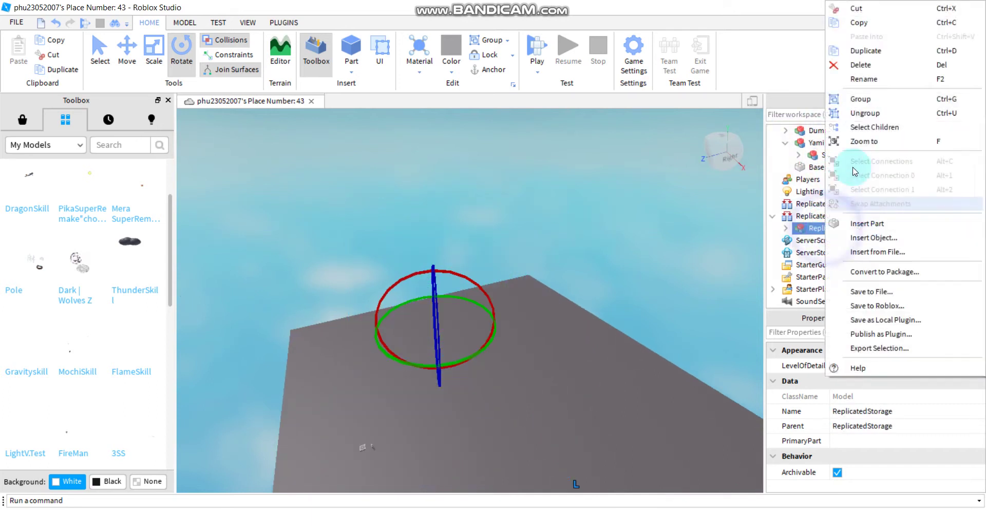
click(864, 113)
Move the StarterPack group out of the Yami model into the StarterPack service and ungroup it there.
scroll(803, 184, up, 1)
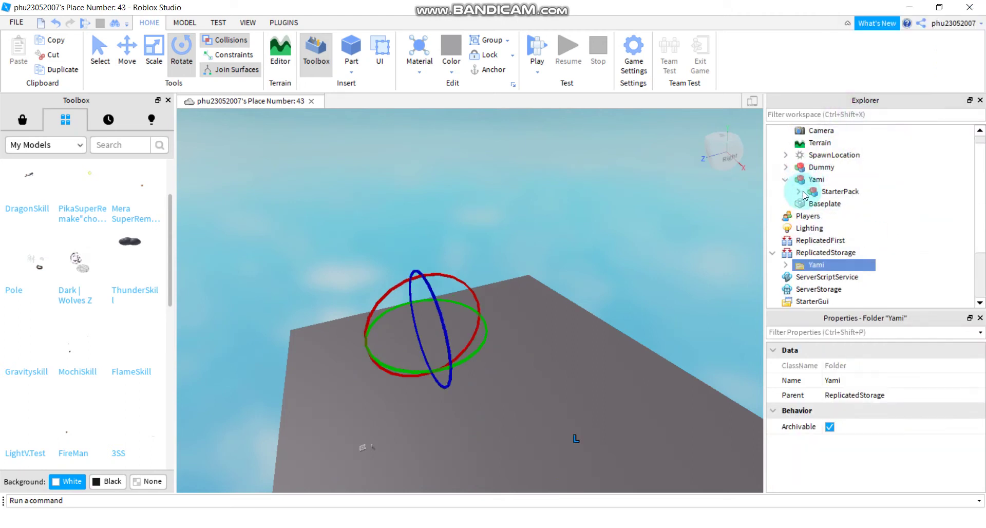
click(799, 191)
click(831, 204)
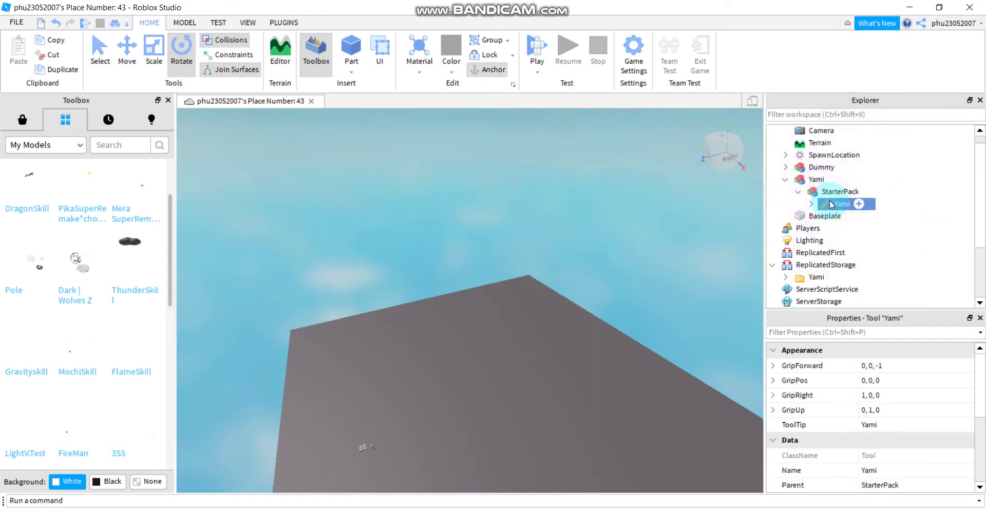
drag(832, 195, 829, 241)
right_click(821, 240)
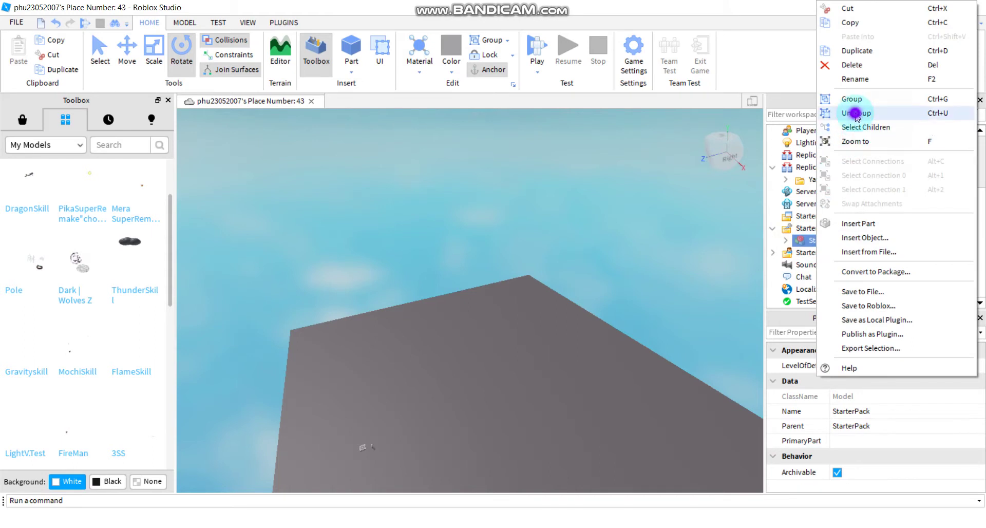
click(856, 113)
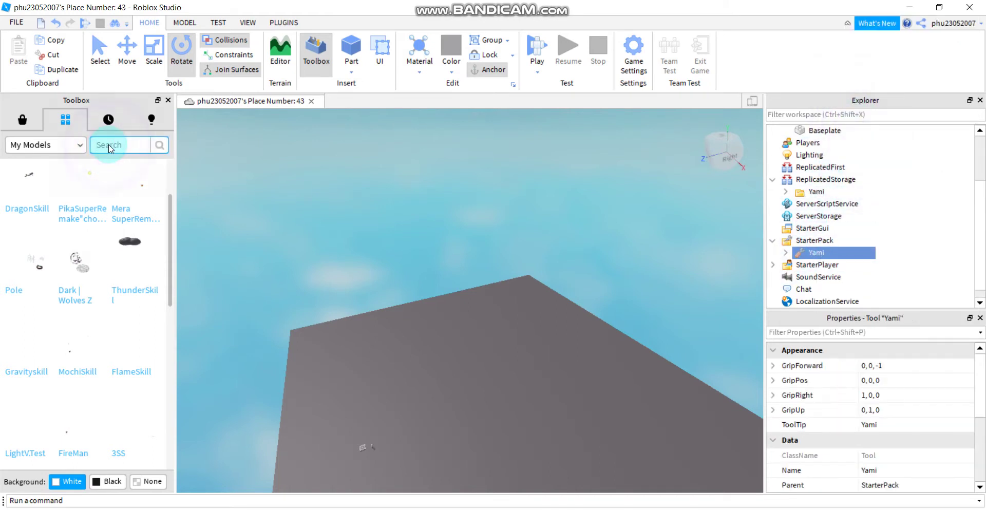
text(ok)
key(Return)
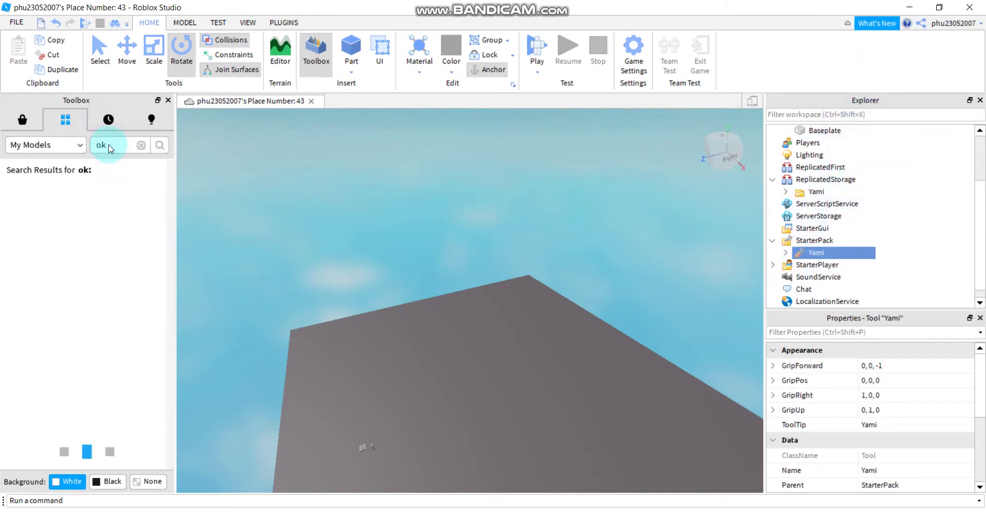
click(140, 145)
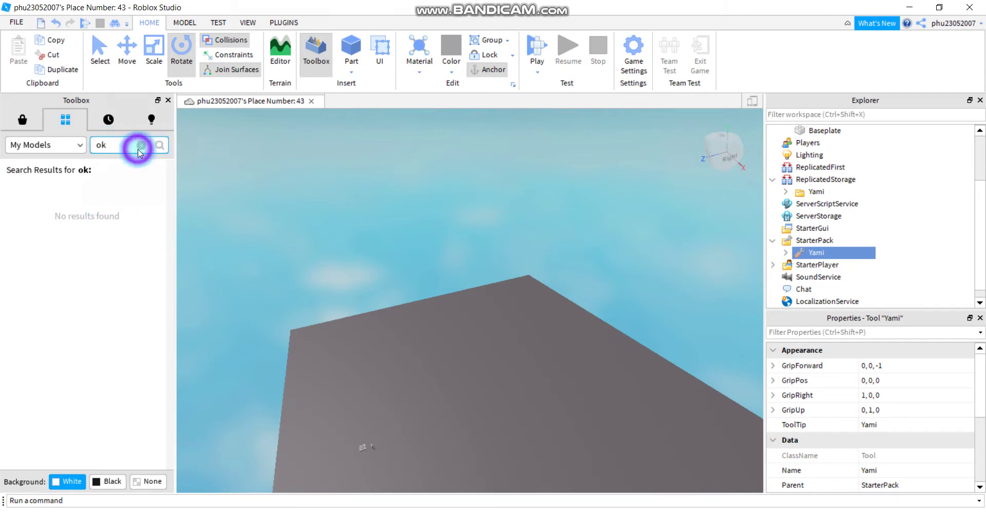
text(mod)
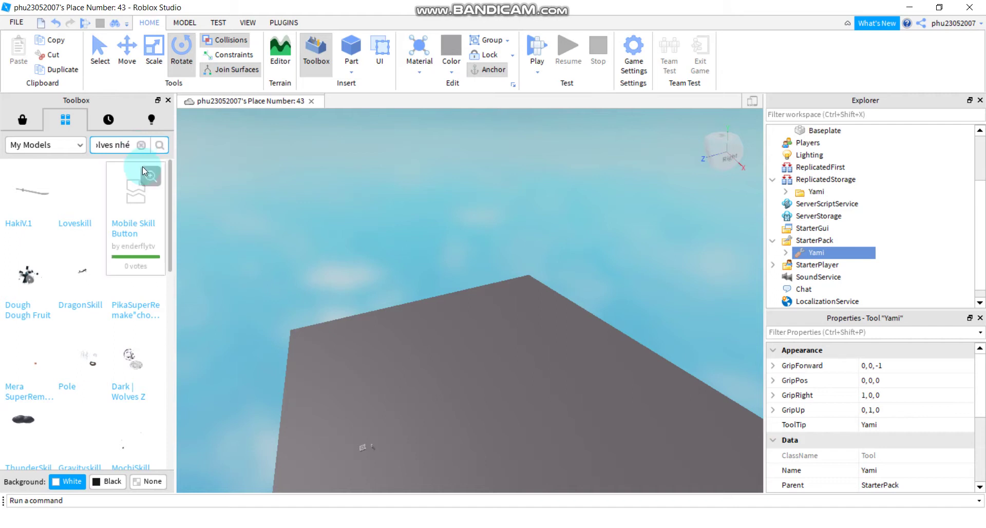
click(140, 144)
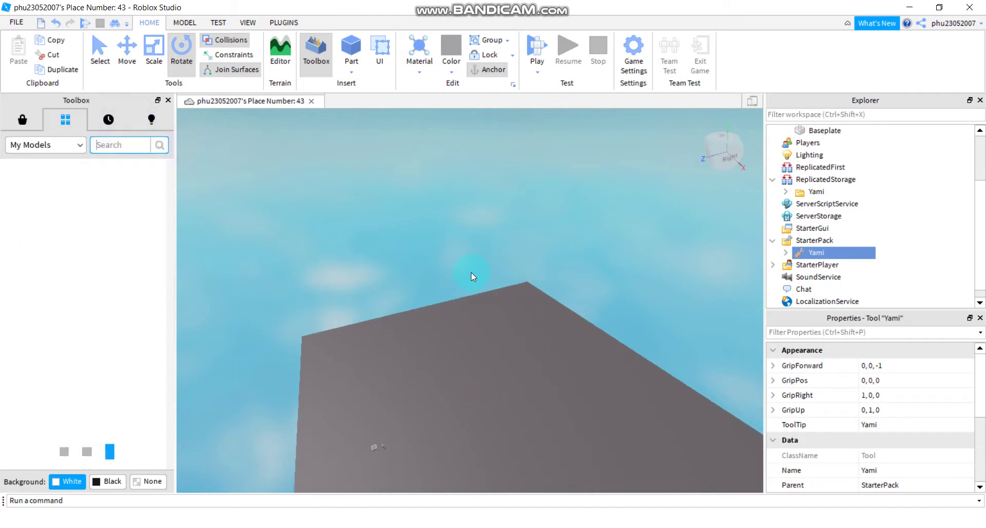
click(547, 56)
click(109, 144)
text(êtss)
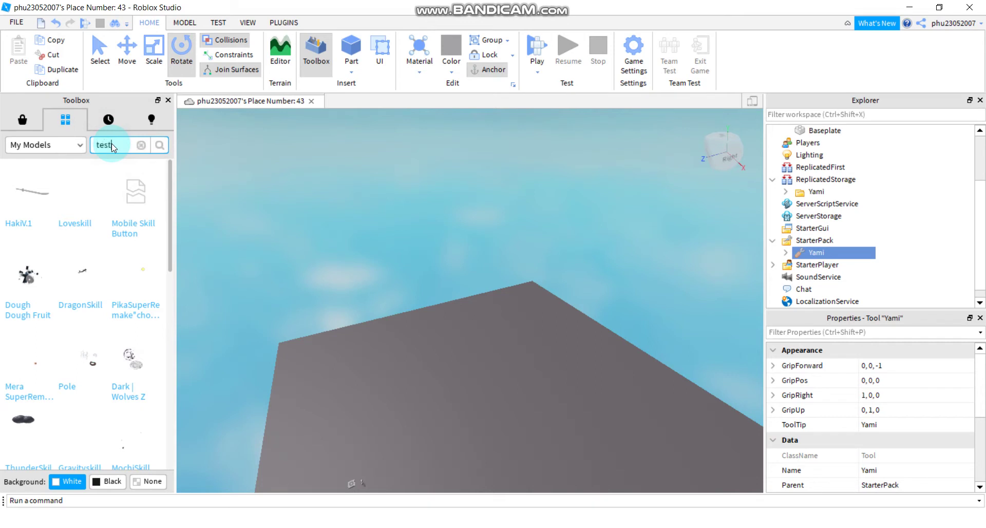
click(158, 145)
Start a play test, walk the character off the spawn, equip the Yami tool and attack the Dummy with it.
click(537, 48)
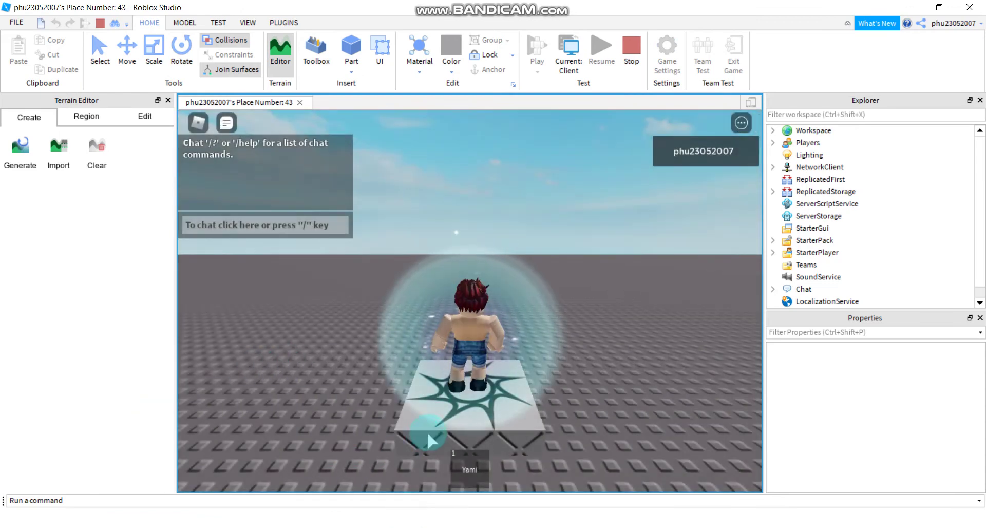
key(shift)
key(w)
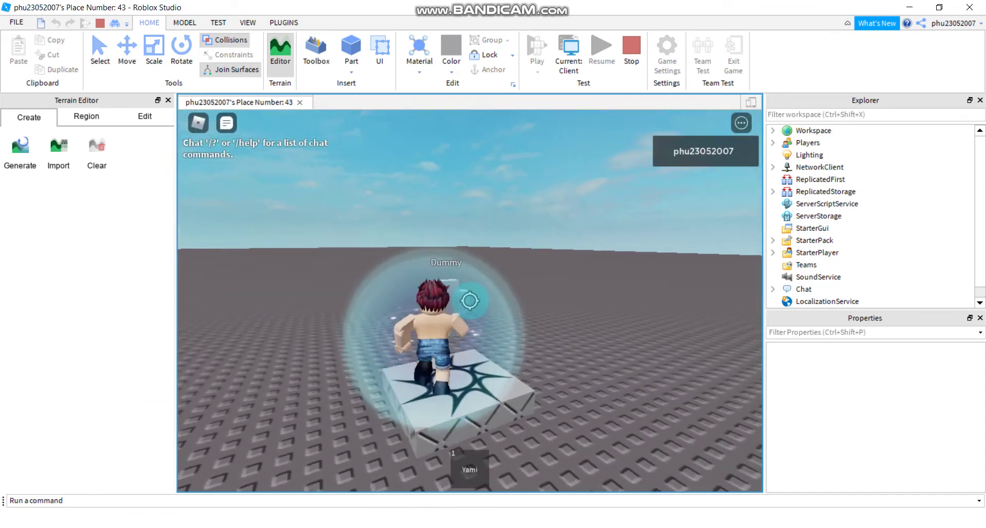
key(1)
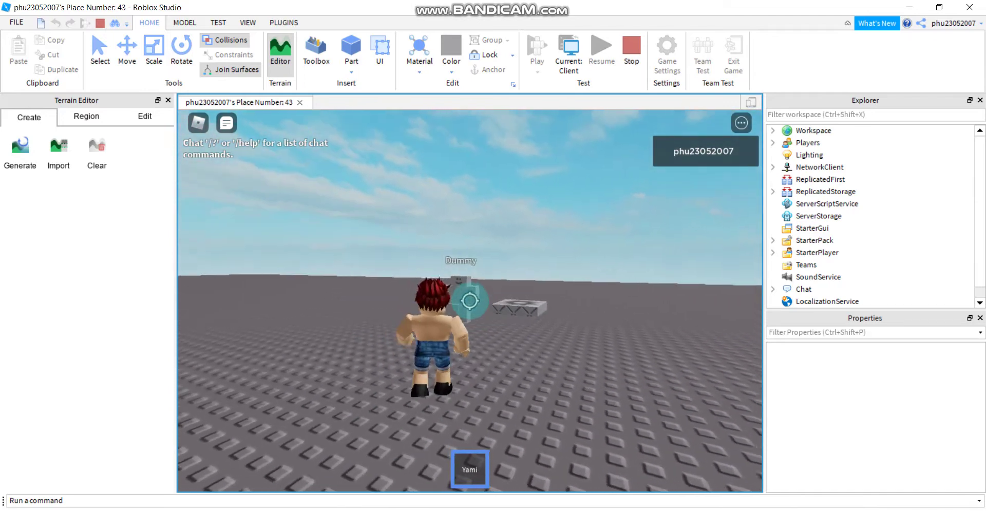
click(469, 300)
scroll(469, 300, down, 3)
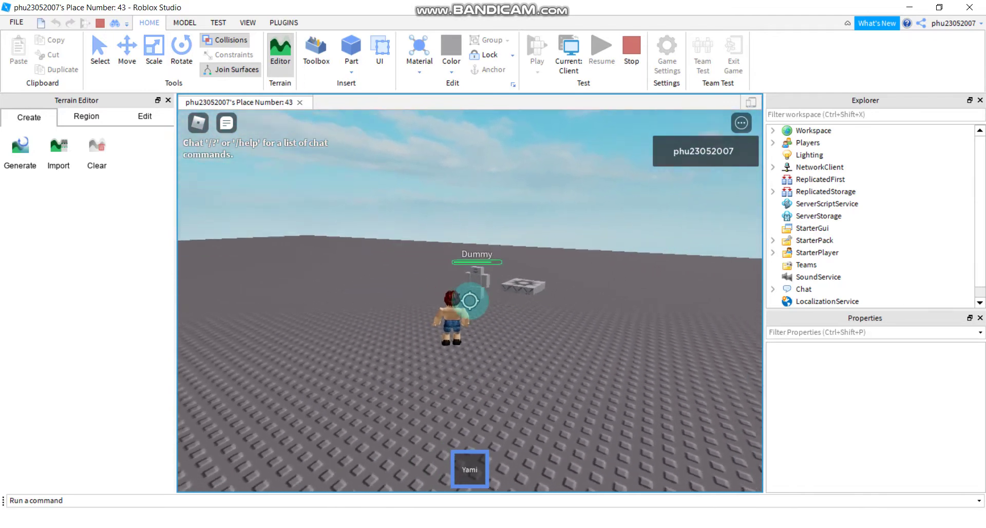
Post "z" in the game chat, re-equip the Yami tool and test its Z skill on the Dummy.
key(shift)
click(466, 465)
click(270, 225)
text(z)
key(Return)
scroll(475, 367, up, 2)
click(469, 454)
click(477, 259)
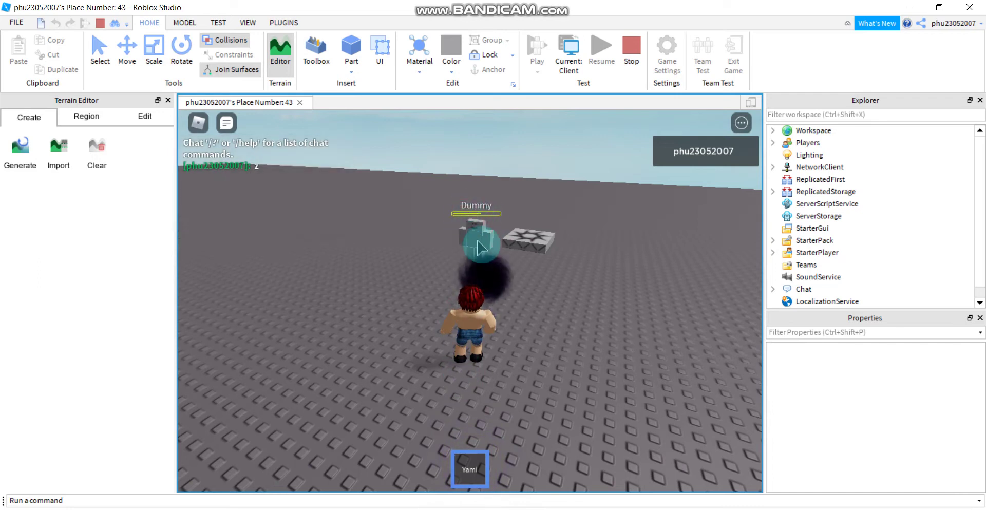
click(487, 239)
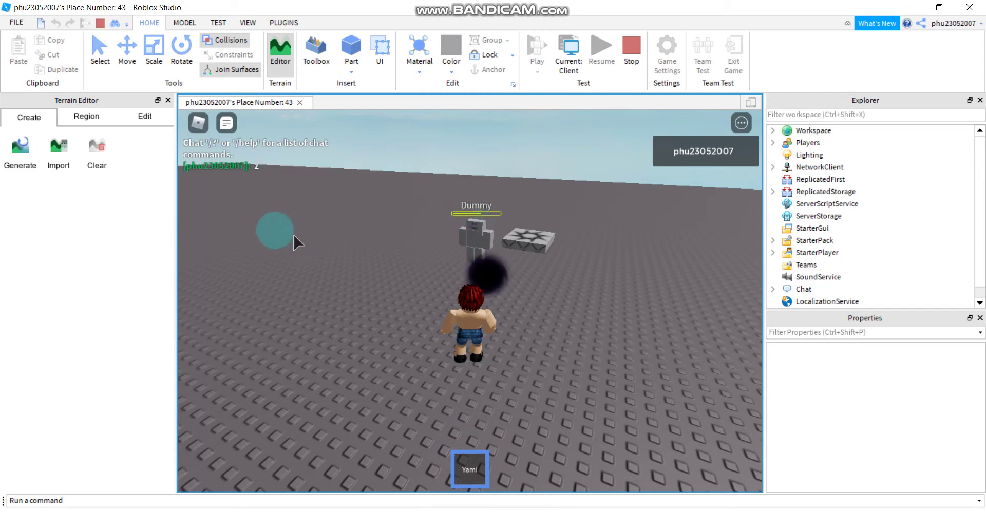
Post "x" in the game chat, re-equip the Yami tool and test its X skill on the Dummy.
click(466, 485)
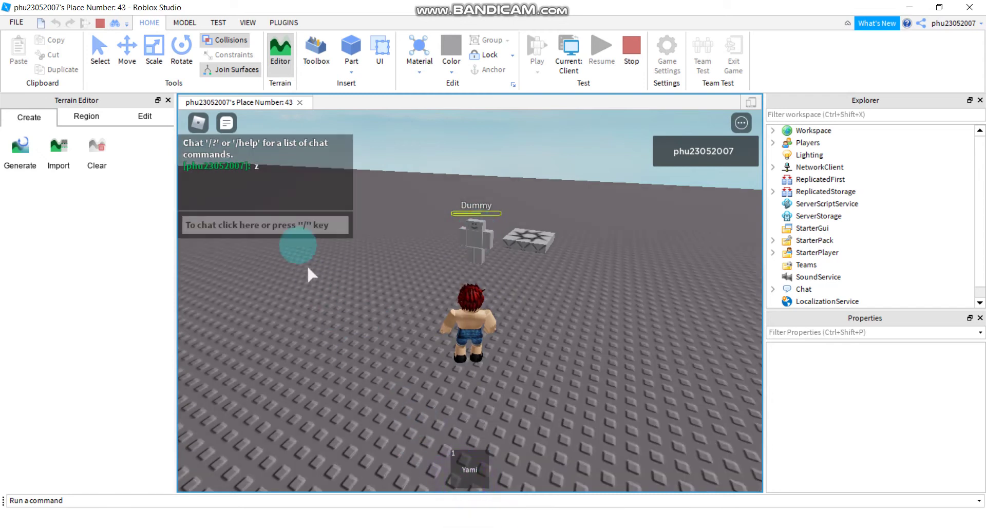
key(Return)
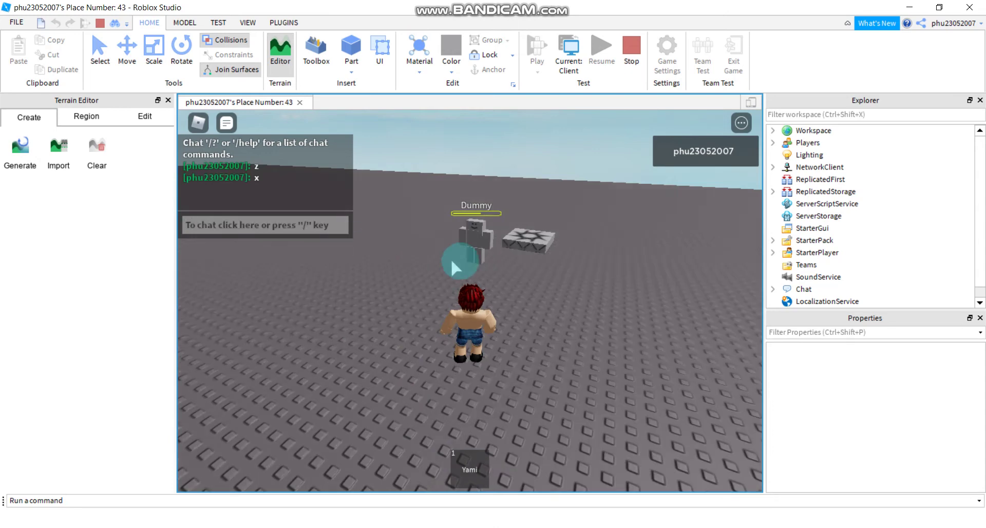
key(1)
click(477, 239)
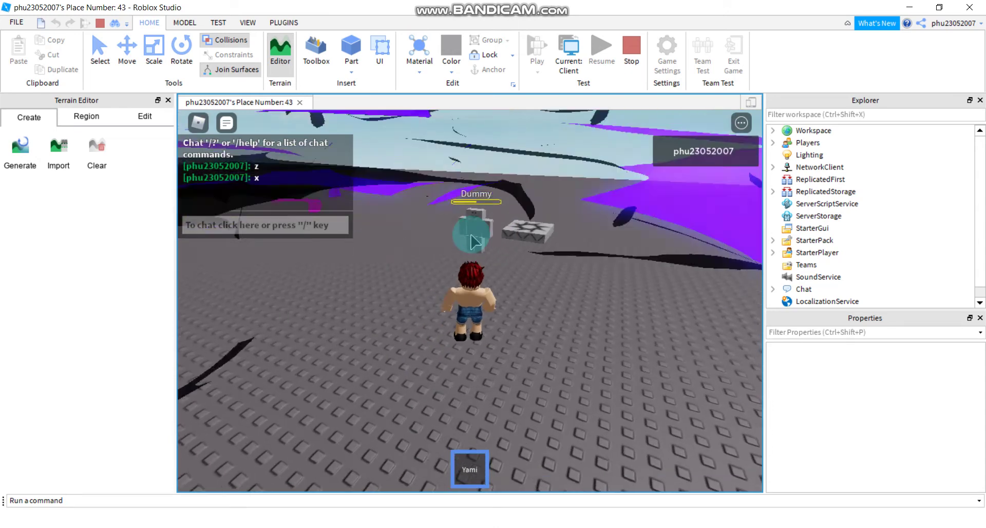
scroll(470, 237, down, 5)
right_drag(470, 239, 470, 245)
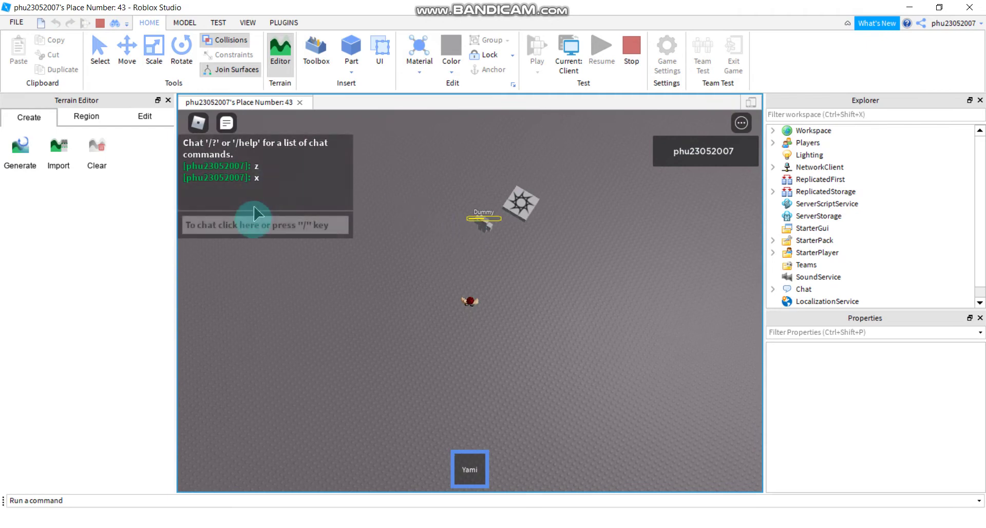
Post "again" in the game chat and repeat the Yami tool's Z and X skills on the Dummy from farther away.
click(251, 225)
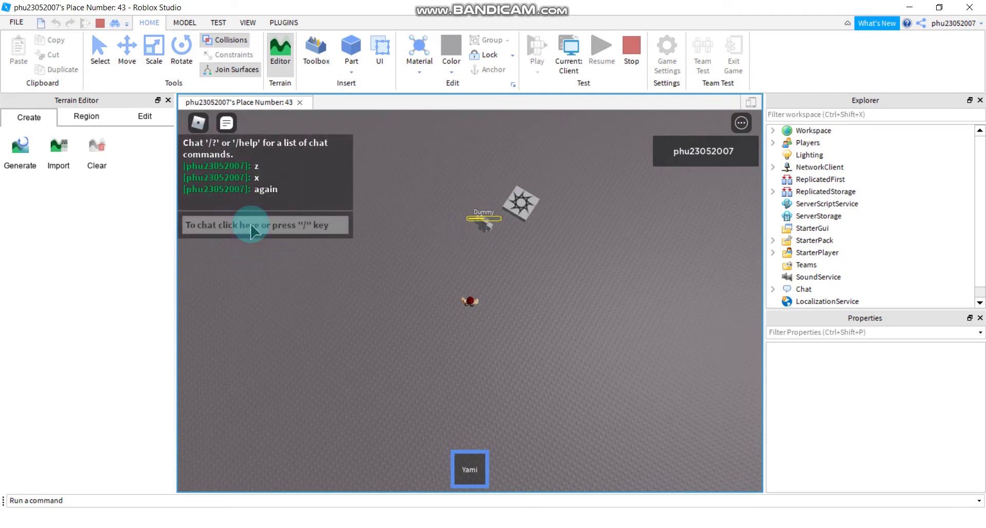
right_drag(483, 221, 605, 33)
scroll(479, 259, up, 2)
key(x)
scroll(481, 254, down, 3)
right_click(480, 252)
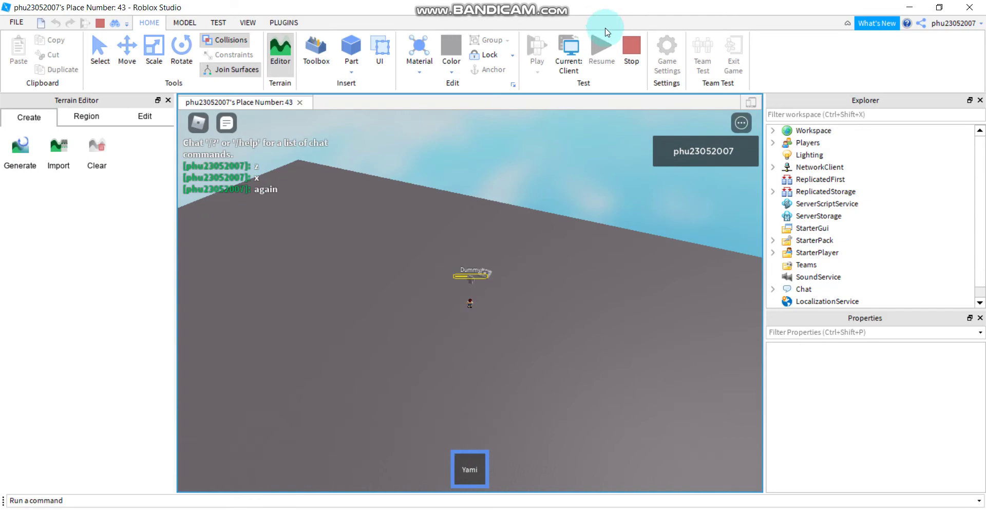
key(z)
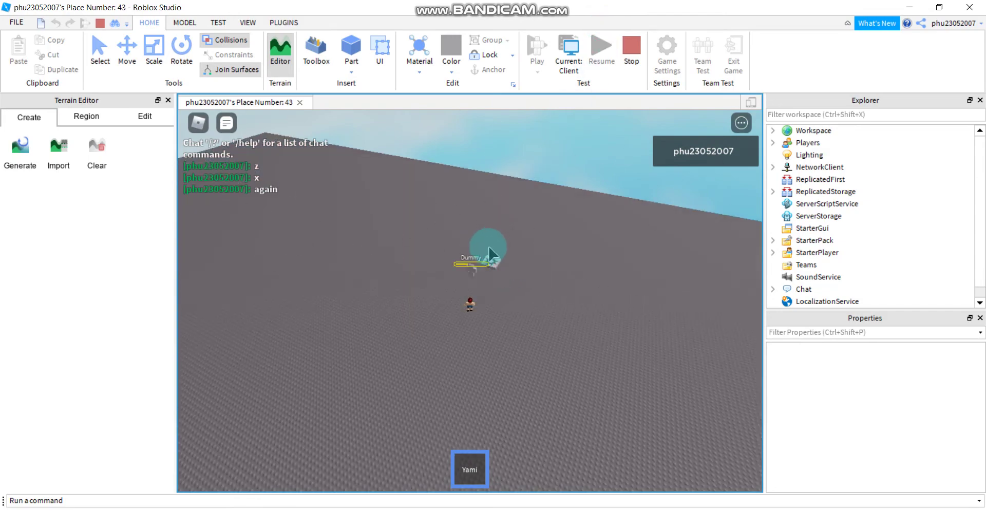
key(x)
Post "c" in the game chat, re-equip the Yami tool and test its C skill beside the Dummy.
mouse_move(312, 204)
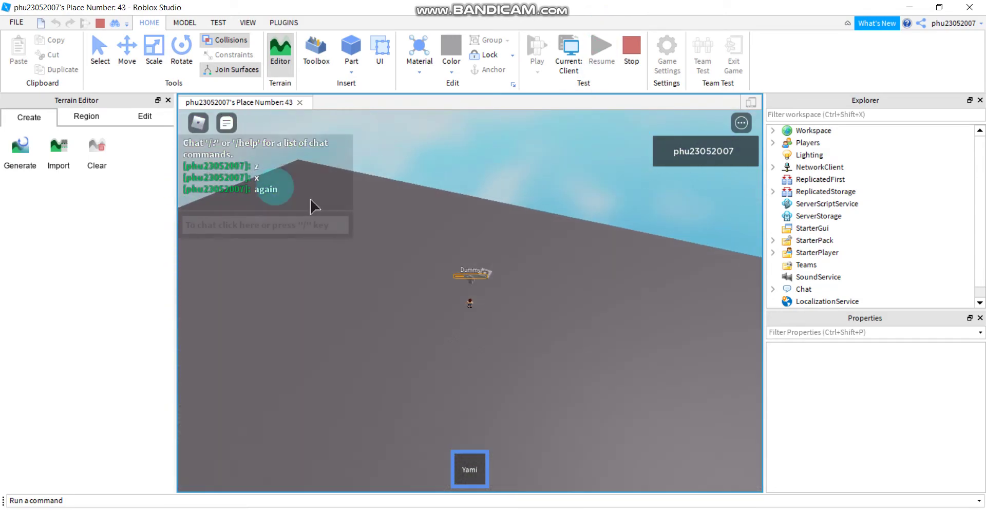
click(470, 469)
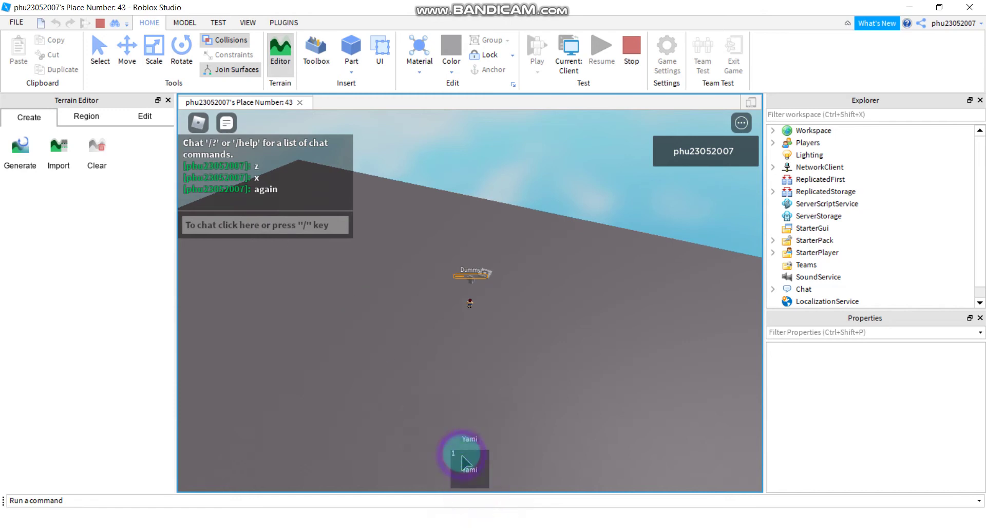
click(327, 232)
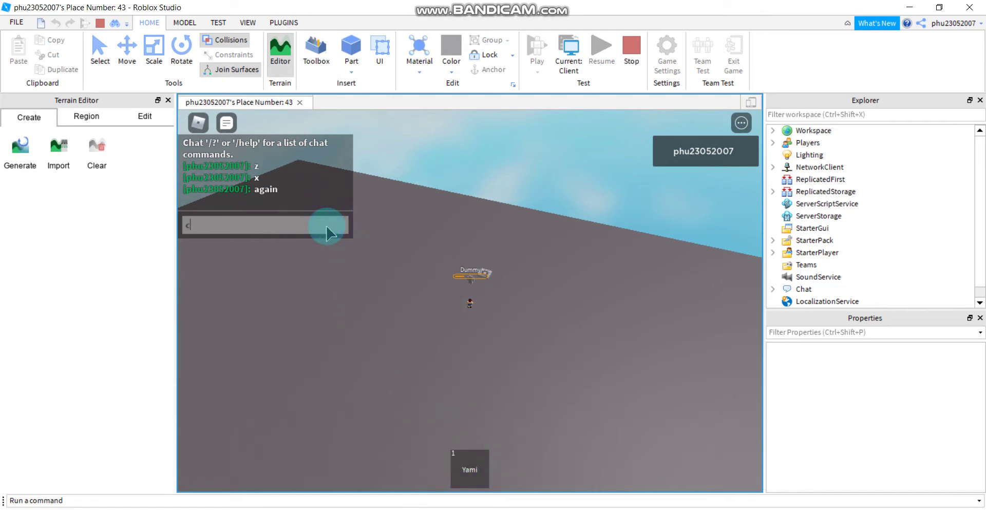
text(c)
key(Return)
click(471, 469)
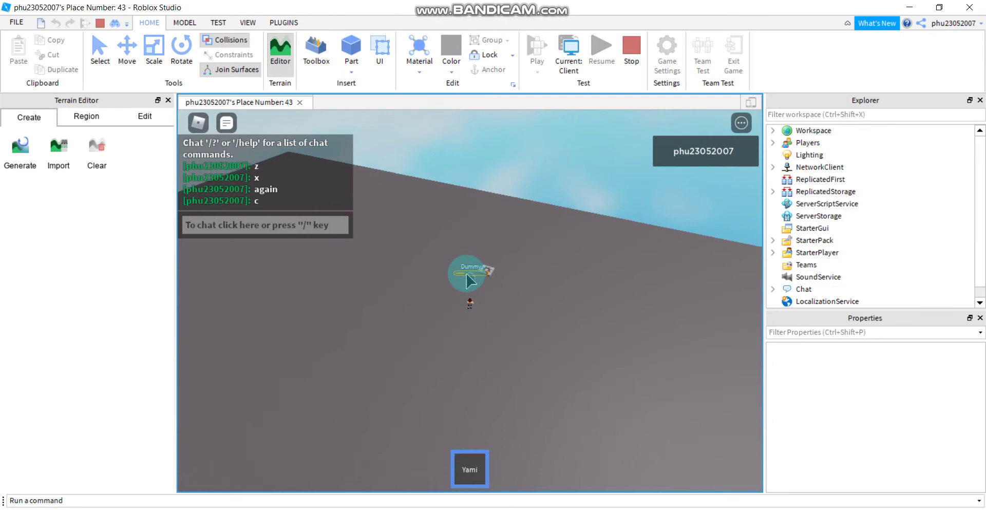
scroll(467, 275, up, 1)
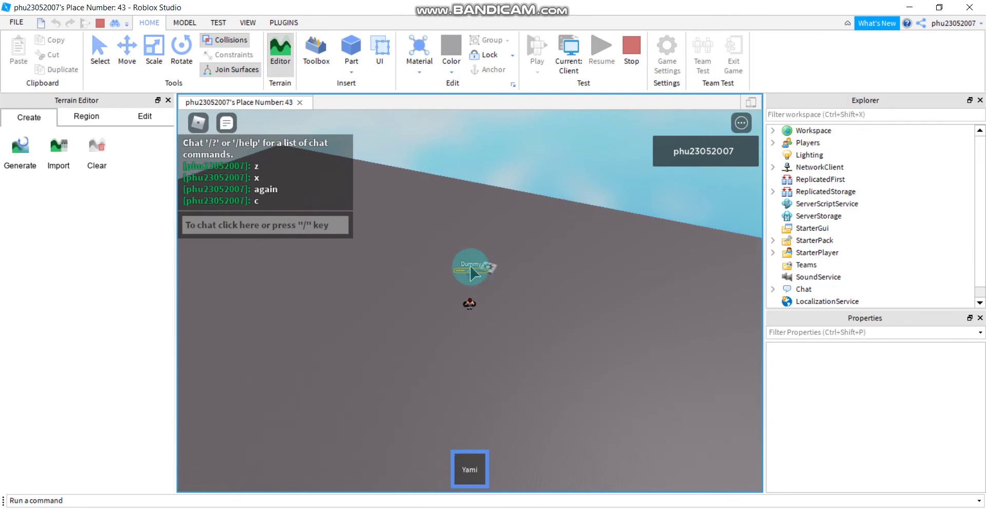
scroll(471, 267, up, 5)
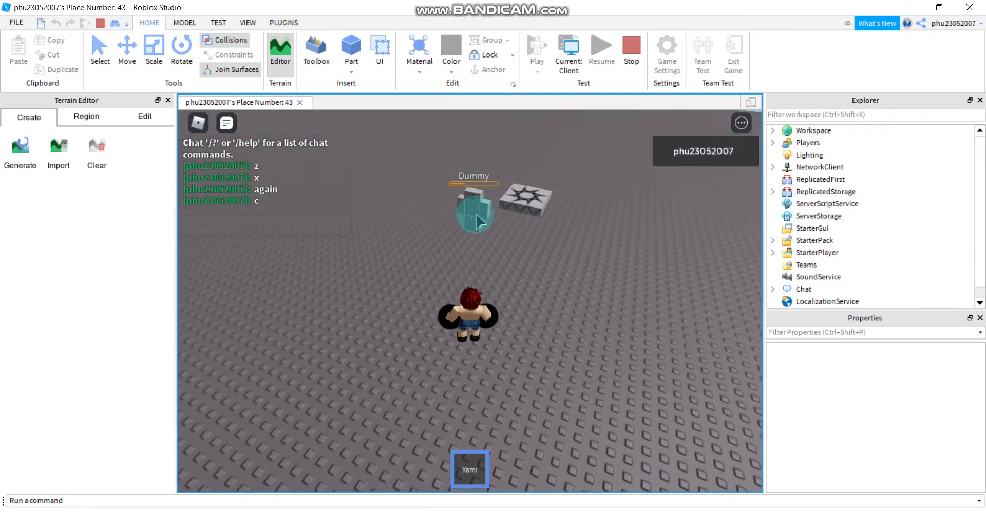
key(c)
scroll(475, 216, down, 5)
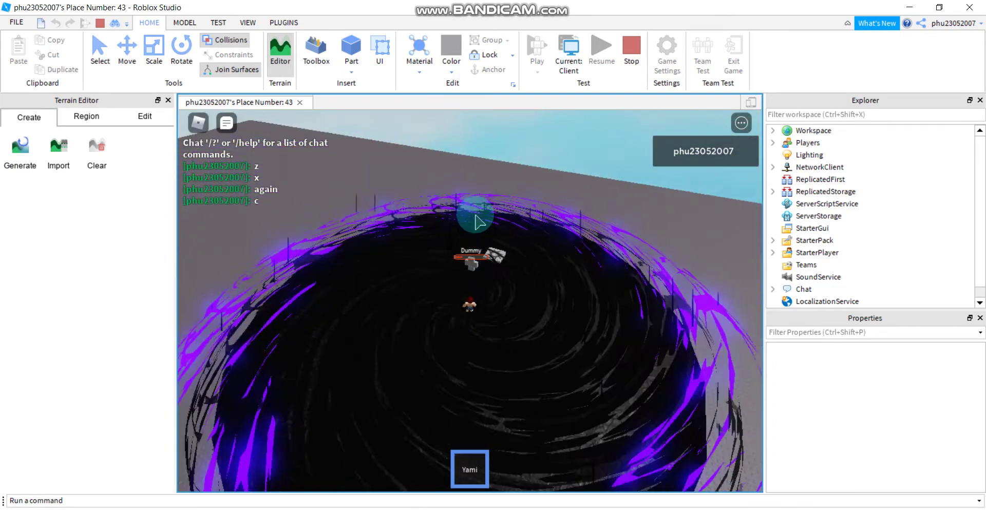
right_drag(476, 216, 497, 255)
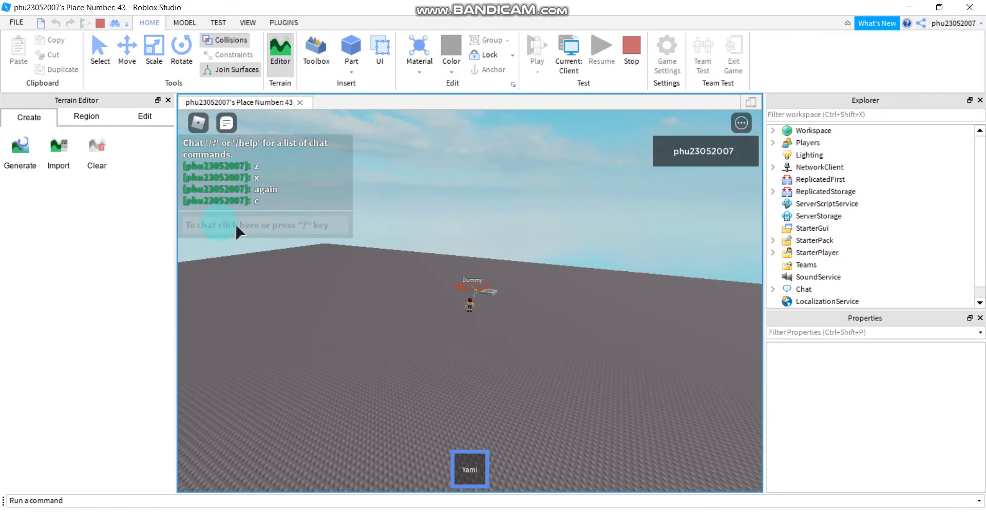
Post "v" in the game chat, re-equip the Yami tool and test its V skill on the Dummy.
click(470, 470)
click(324, 225)
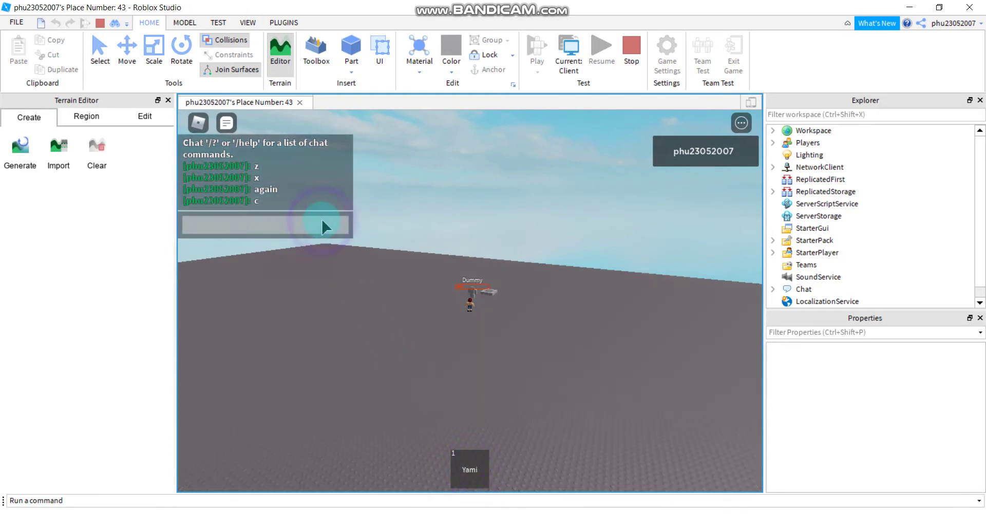
text(v)
key(Return)
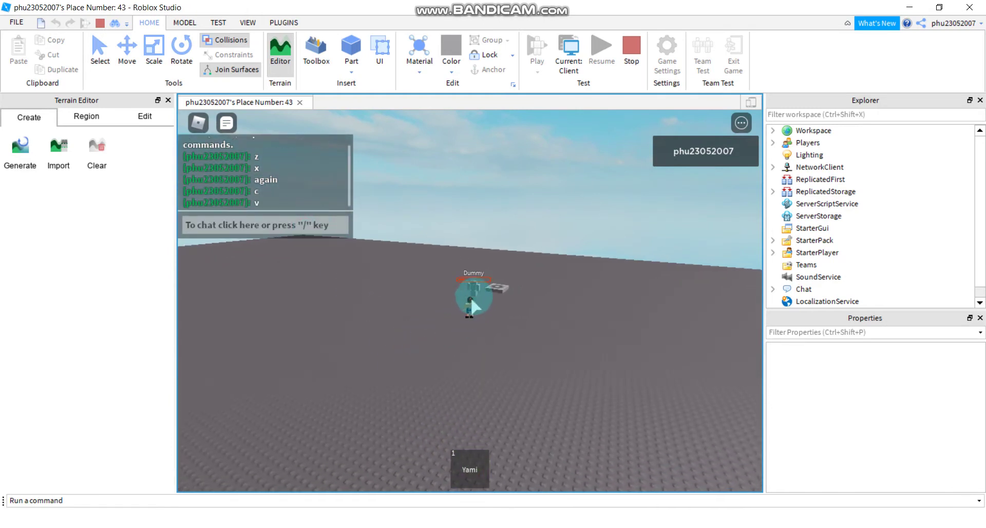
key(1)
key(v)
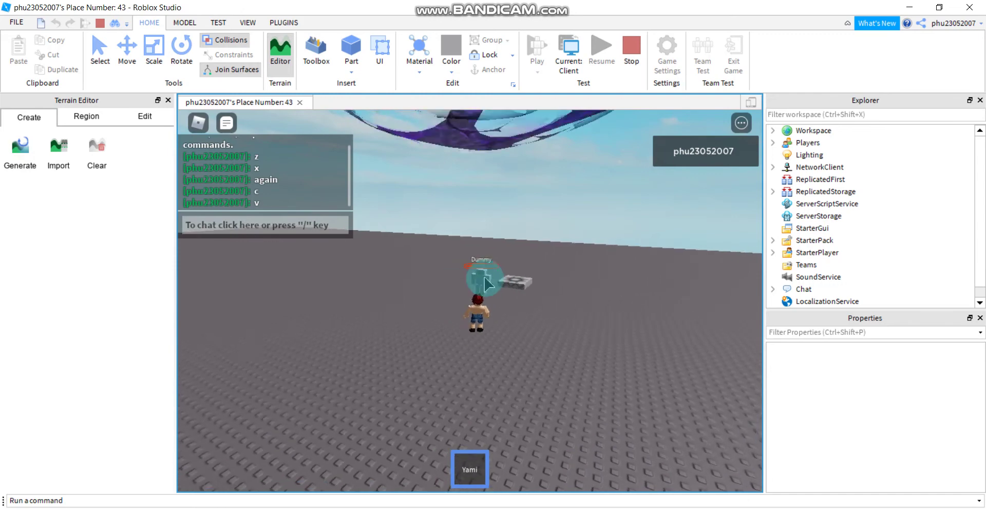
scroll(484, 281, down, 3)
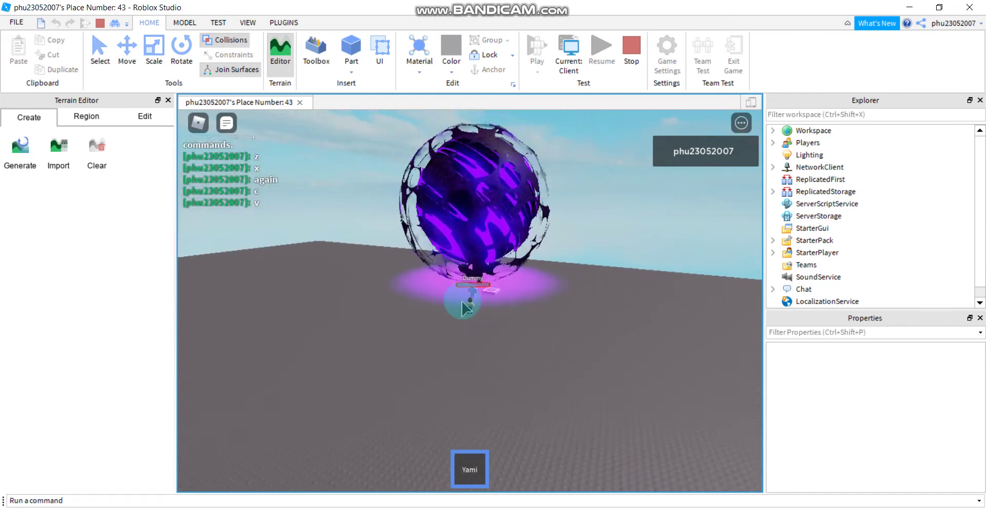
scroll(461, 301, up, 5)
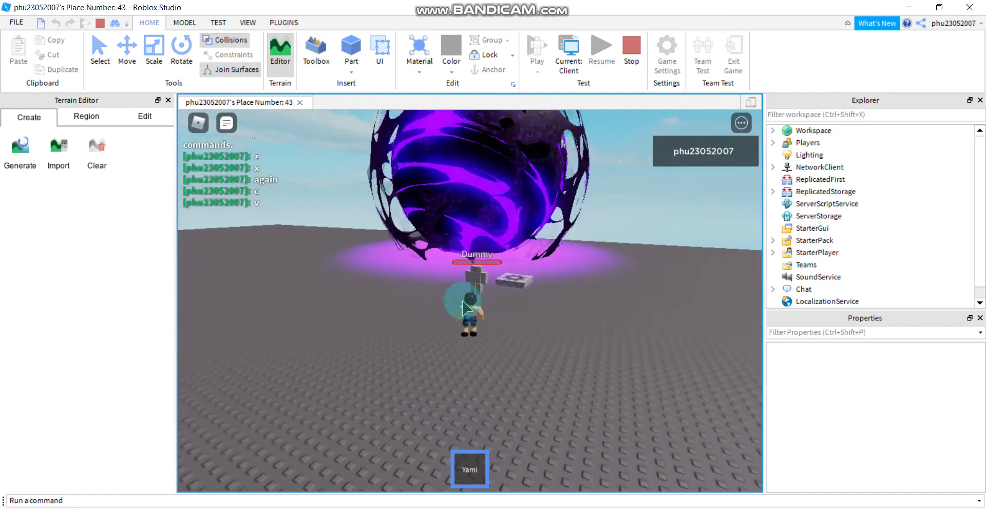
Post the messages "big dark ball", "againd" and "again" in the game chat.
click(260, 223)
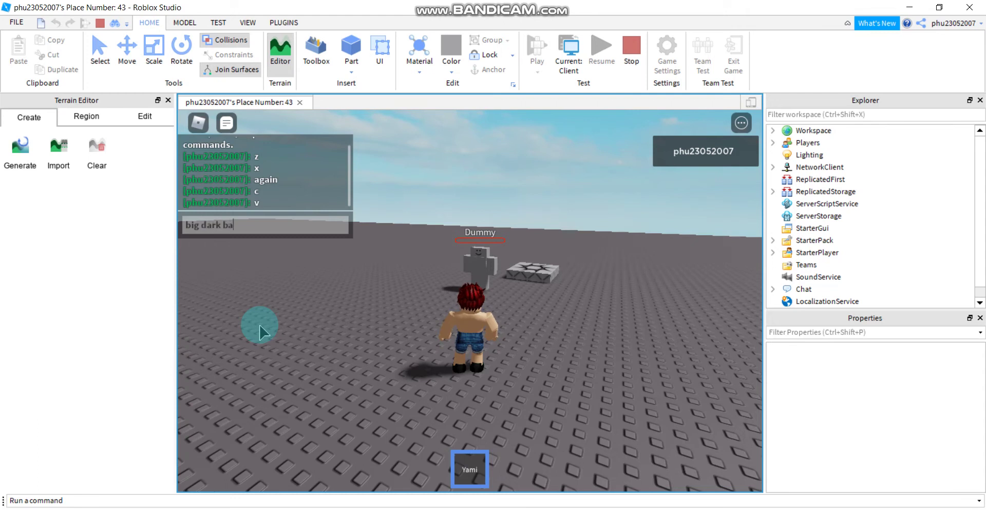
key(Return)
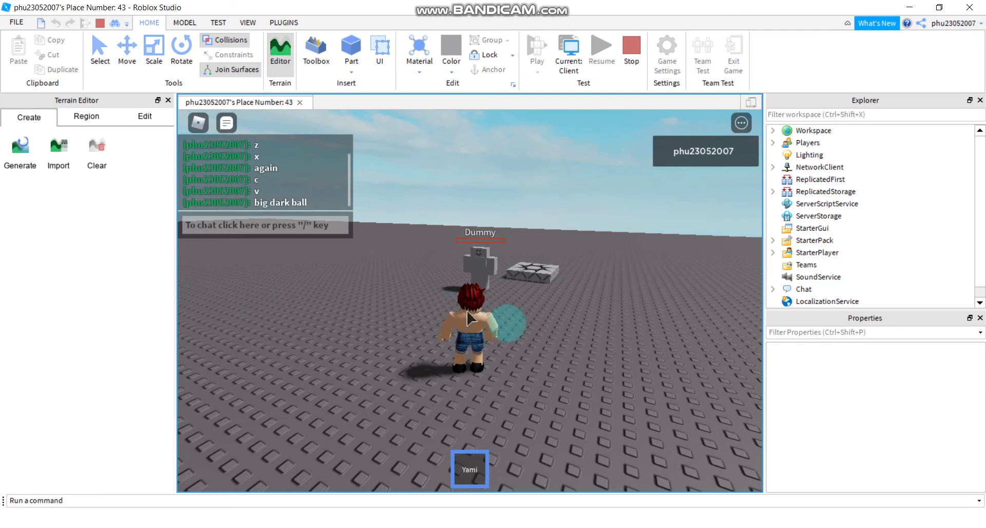
click(239, 228)
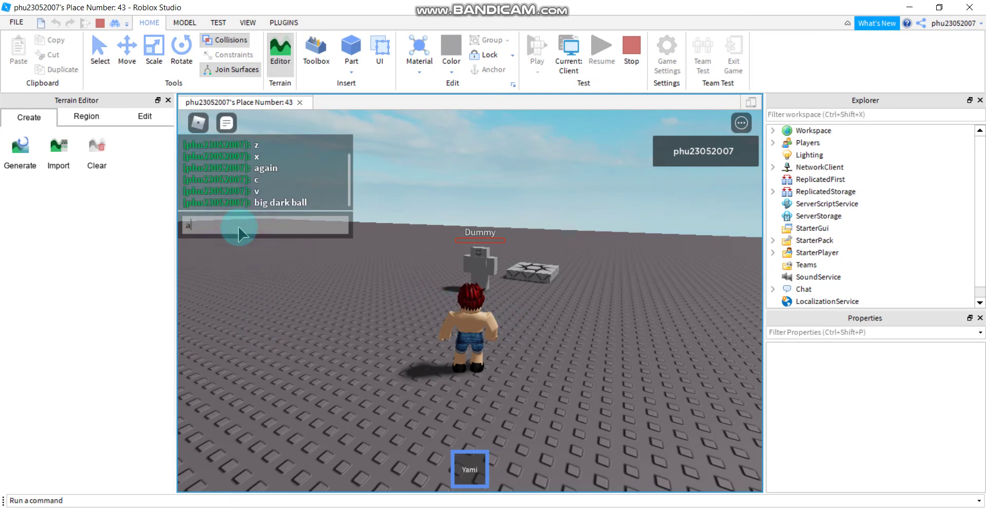
text(againd)
key(Return)
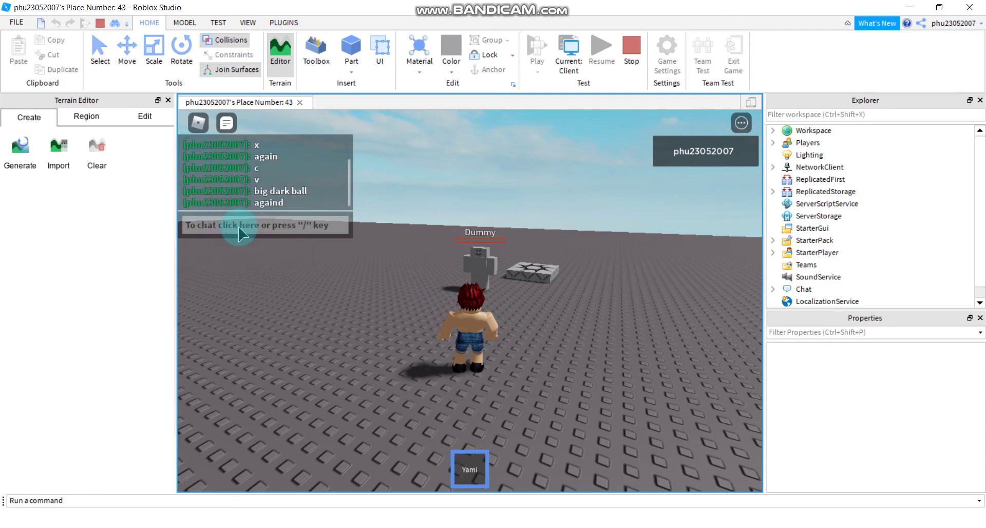
click(265, 228)
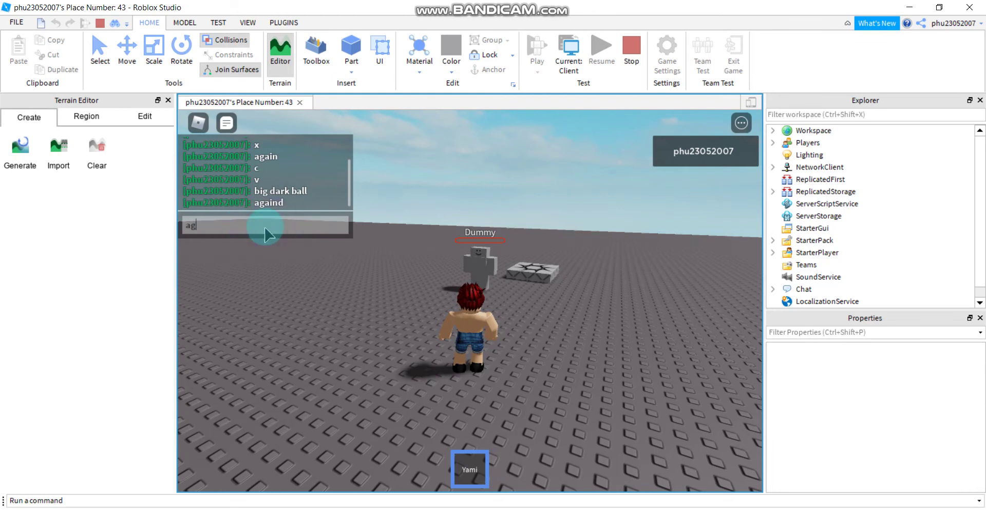
key(Return)
Reposition the character near the Dummy and repeat the Yami tool's V skill.
scroll(490, 285, down, 5)
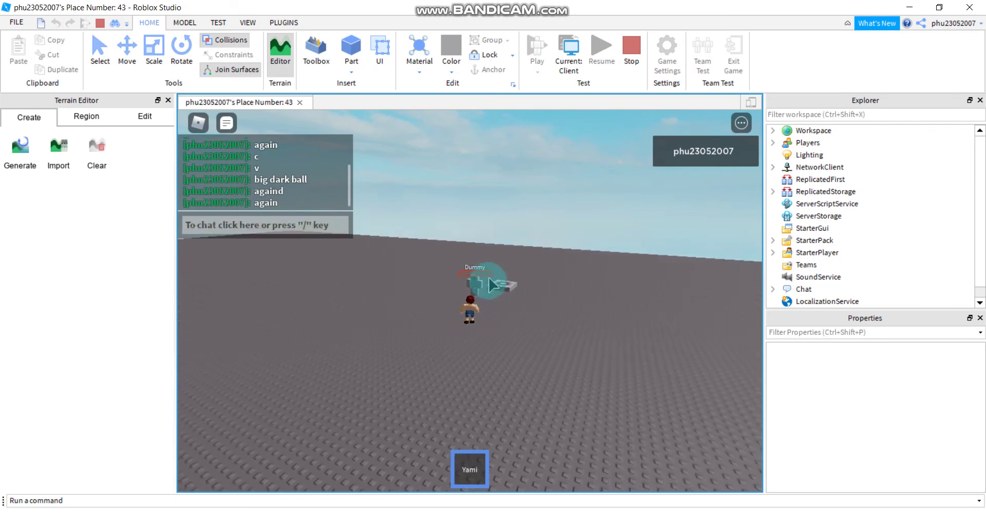
key(s)
key(w)
key(v)
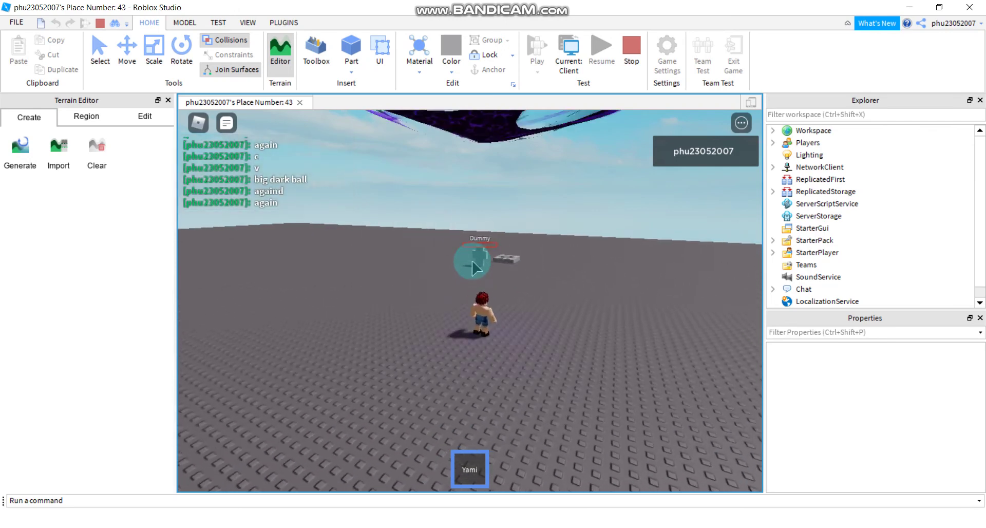
scroll(472, 262, down, 3)
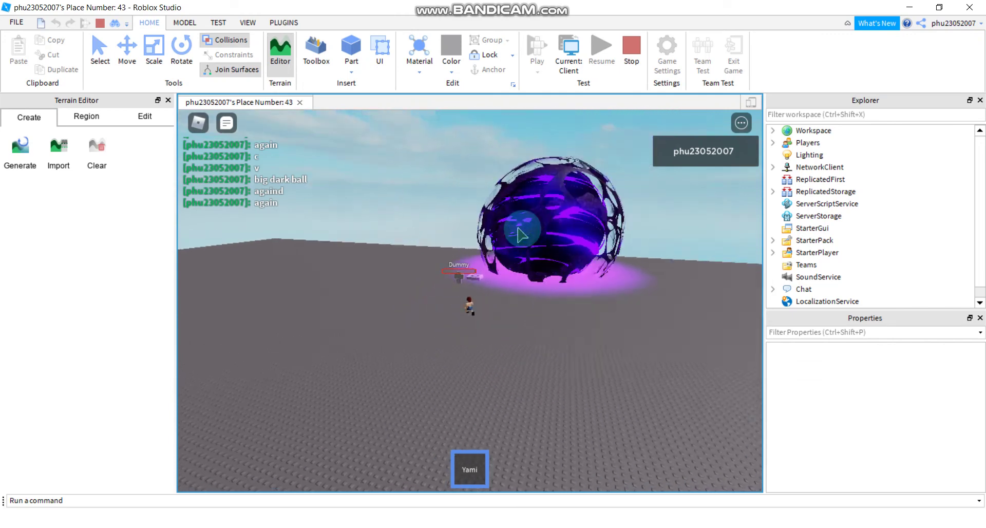
right_drag(518, 227, 519, 230)
Post the farewell messages "ok bye" and "see you later" in the game chat.
mouse_move(248, 208)
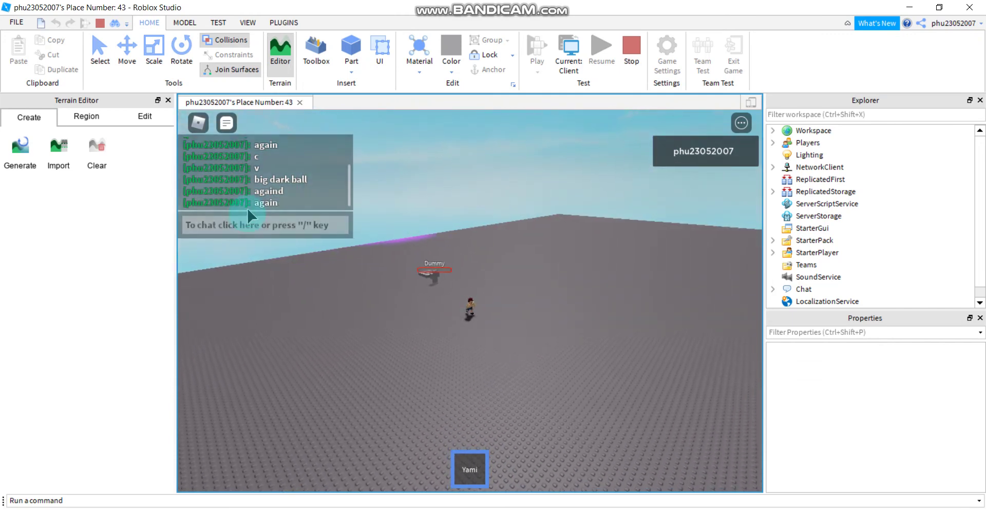
click(248, 226)
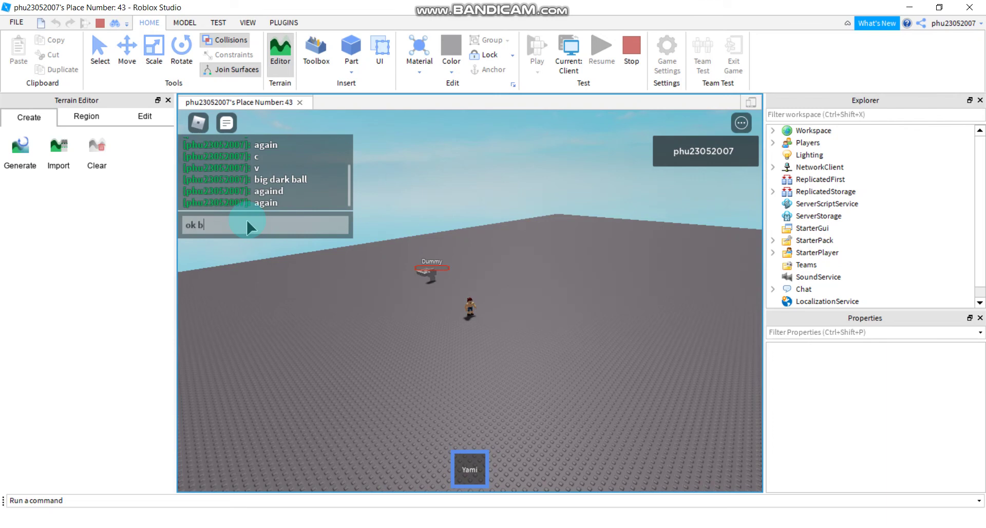
key(Return)
click(248, 226)
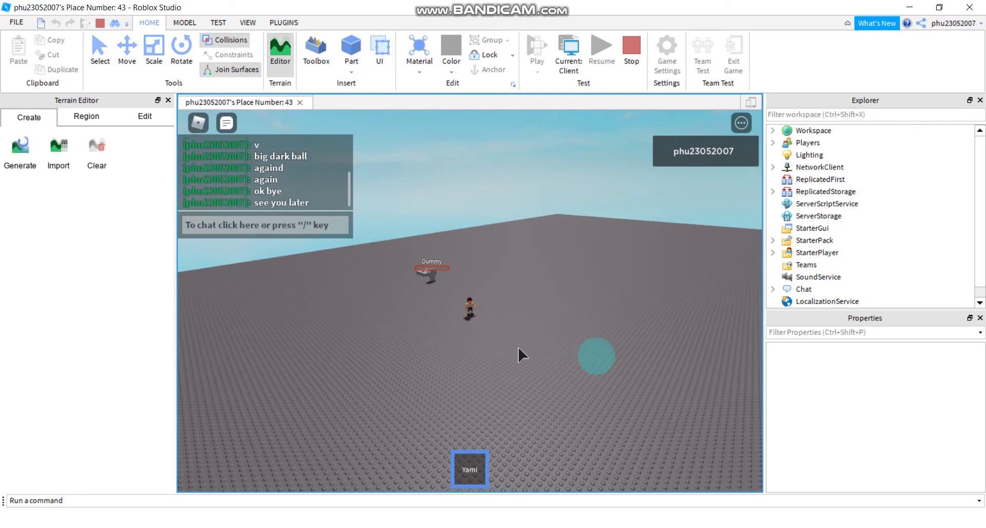
Use the Yami tool's C and V skills again, re-equipping the tool between attacks, and stop the play test.
scroll(493, 344, up, 5)
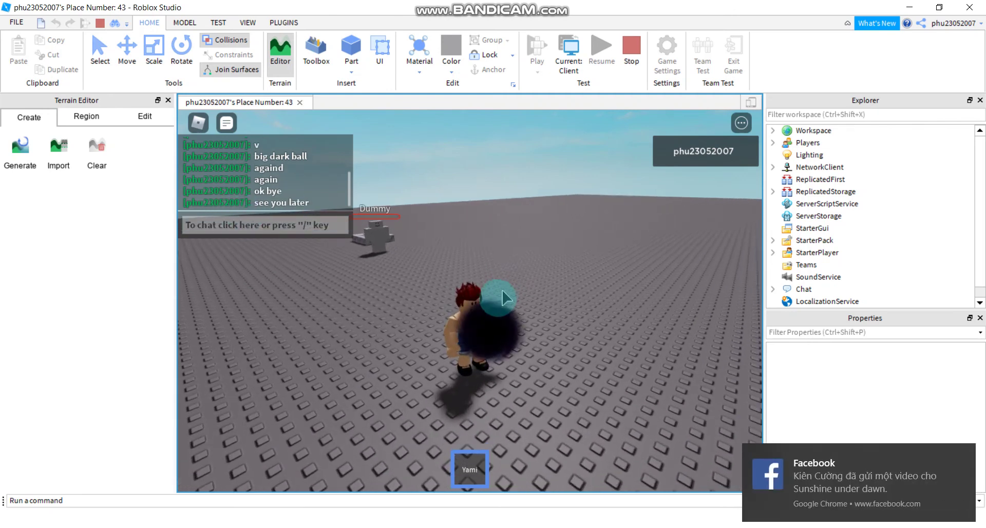
scroll(501, 303, down, 5)
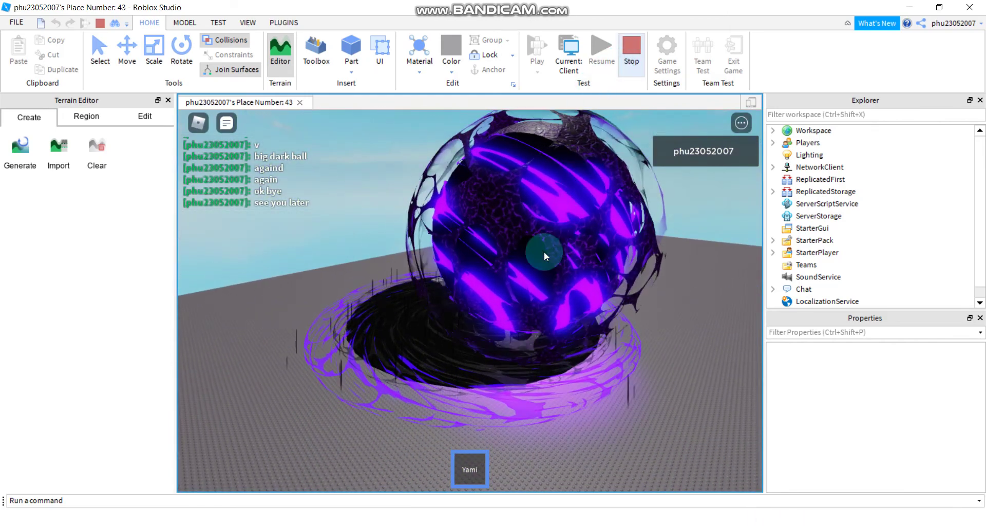
key(1)
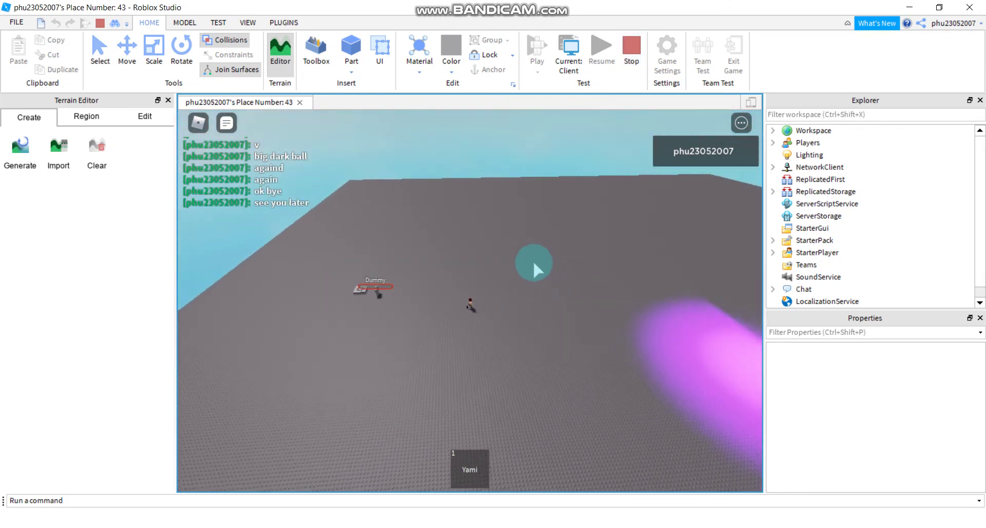
scroll(510, 285, up, 3)
key(1)
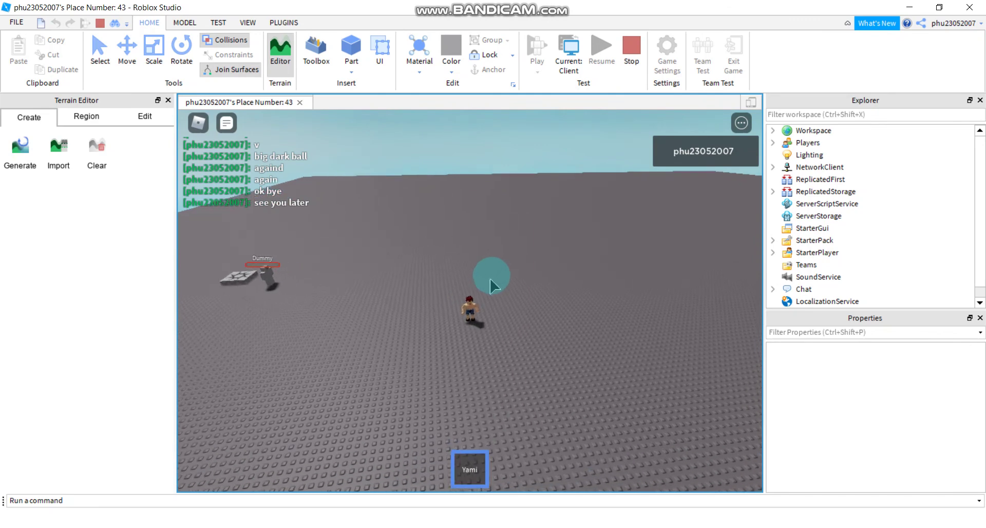
scroll(496, 272, down, 1)
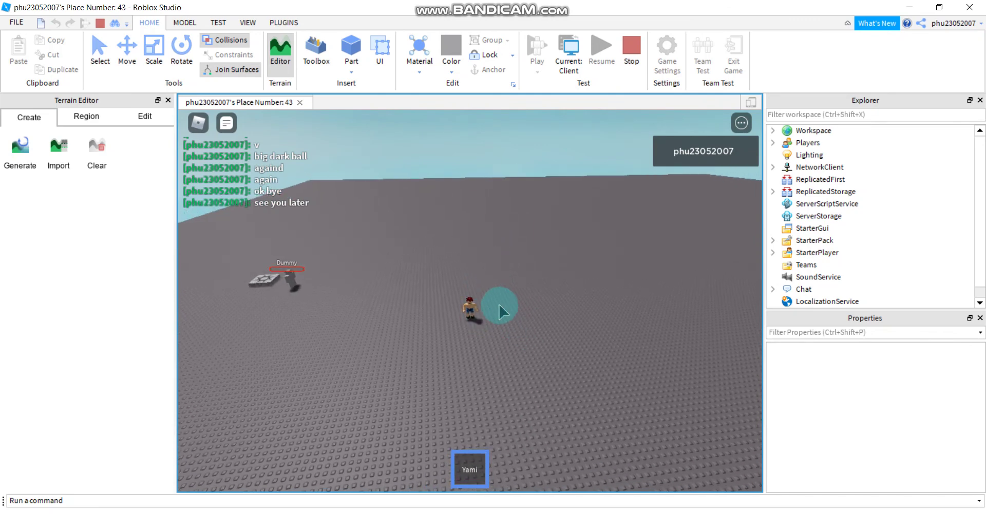
click(499, 311)
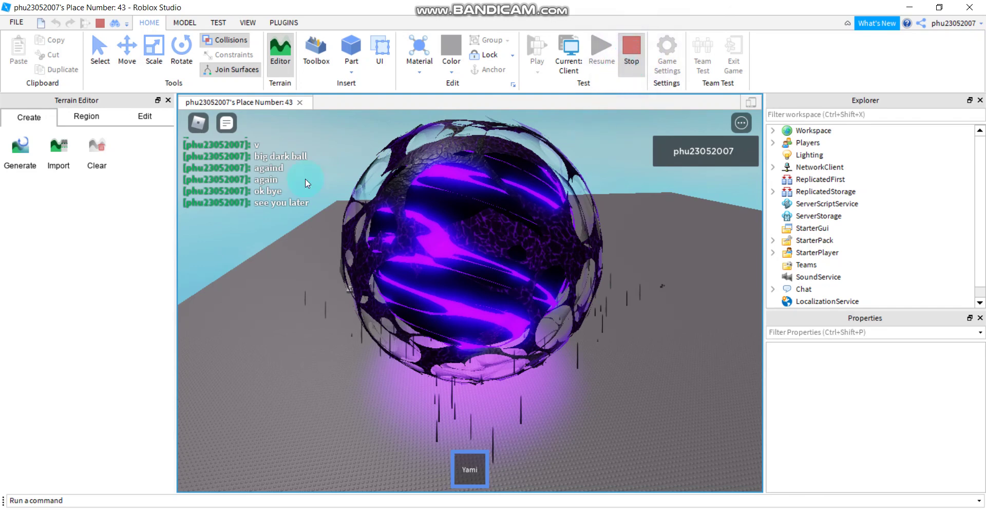
click(631, 56)
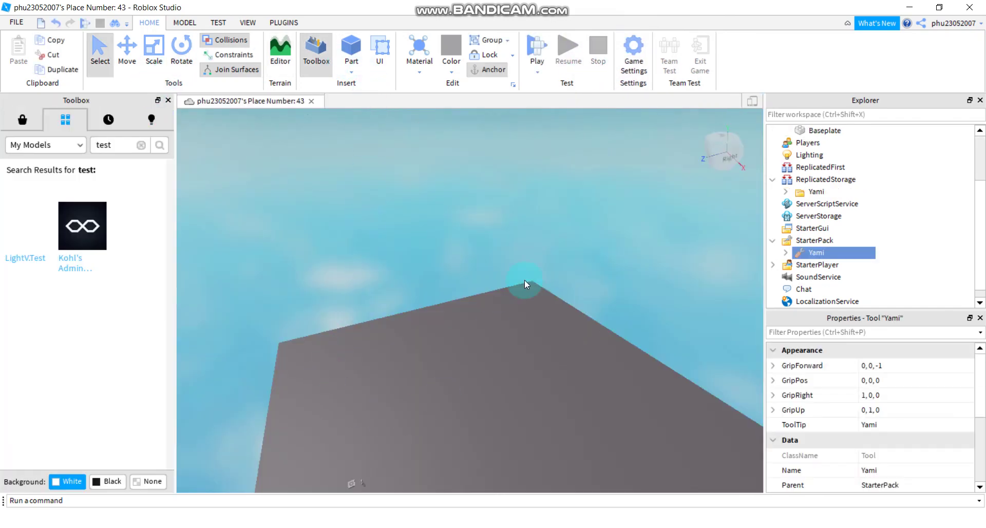